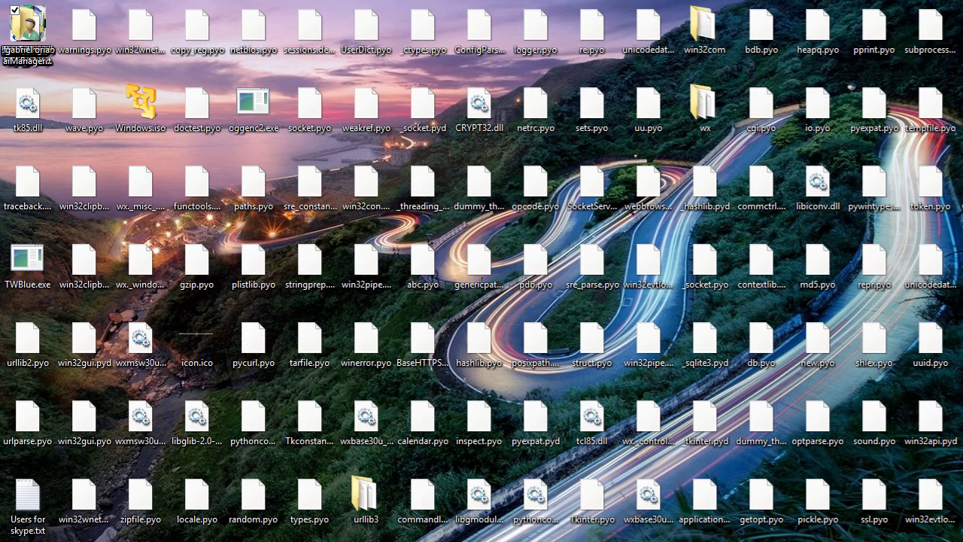
Open the Downloads folder inside the personal user folder and run the GoldWave installer
key(Home)
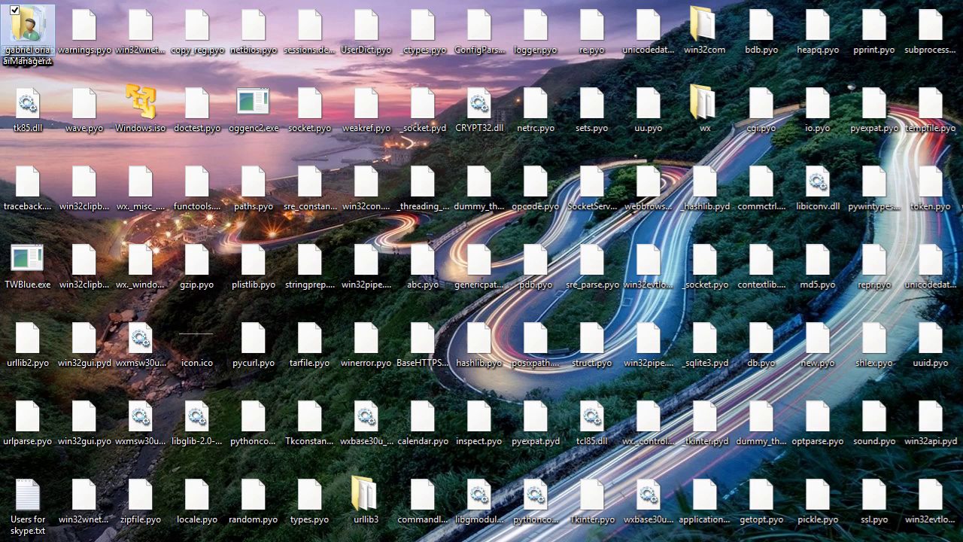
key(Return)
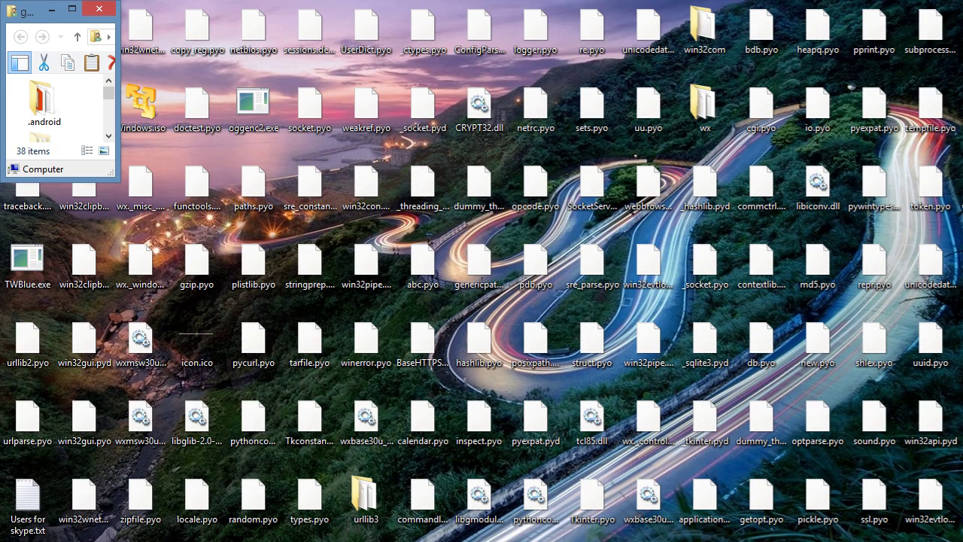
key(d)
key(Return)
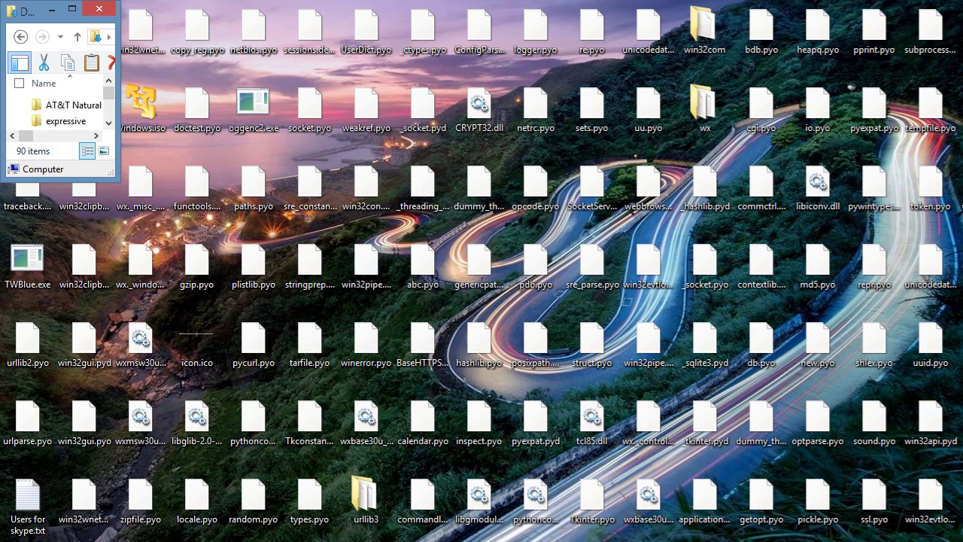
key(i)
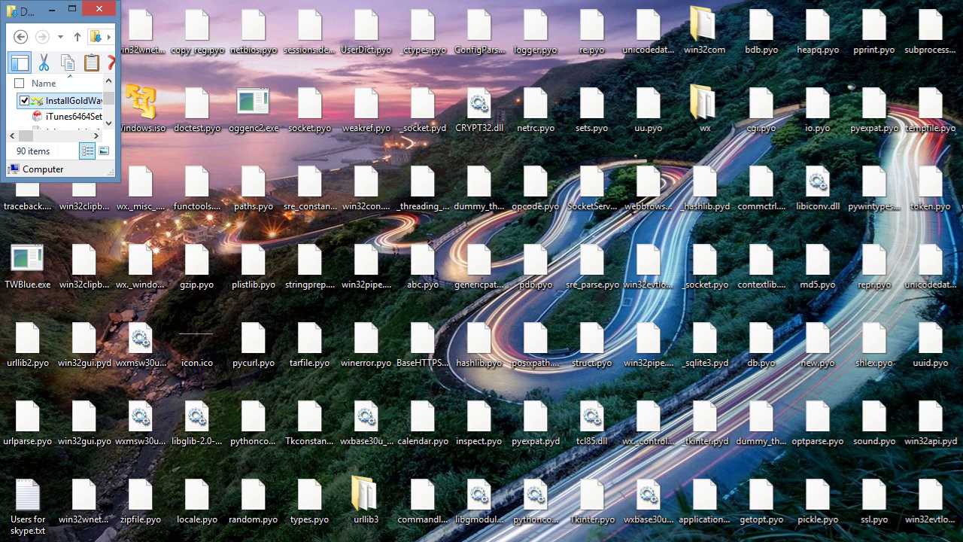
key(Return)
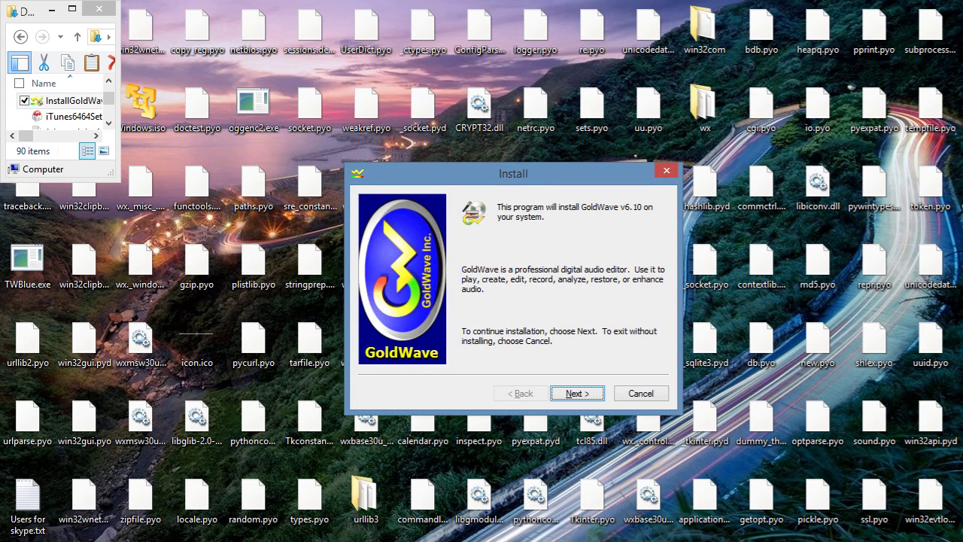
Install GoldWave in the default folder C:\Program Files\GoldWave\, then dismiss the completion notice and close the Downloads window
key(Return)
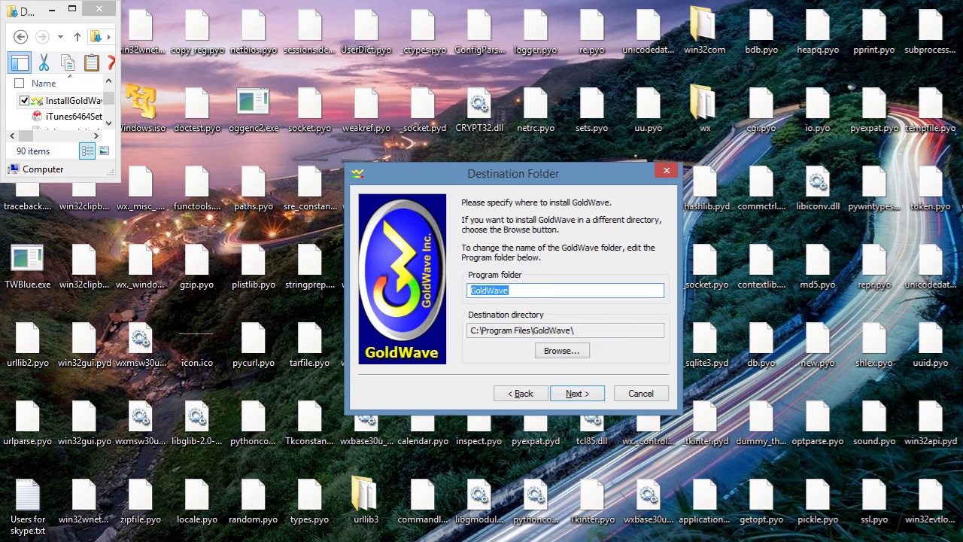
key(Return)
key(Tab)
key(Tab)
key(Tab)
key(Tab)
key(Return)
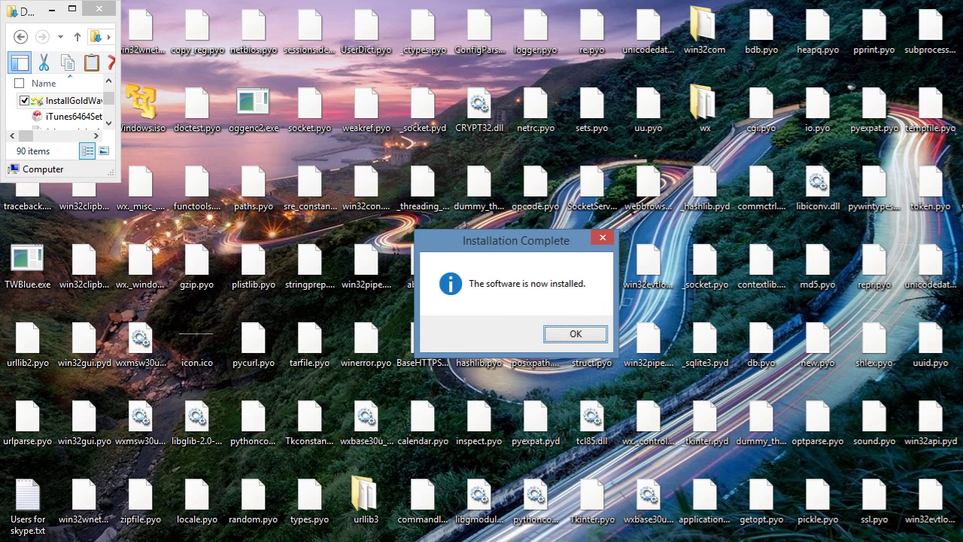
key(Return)
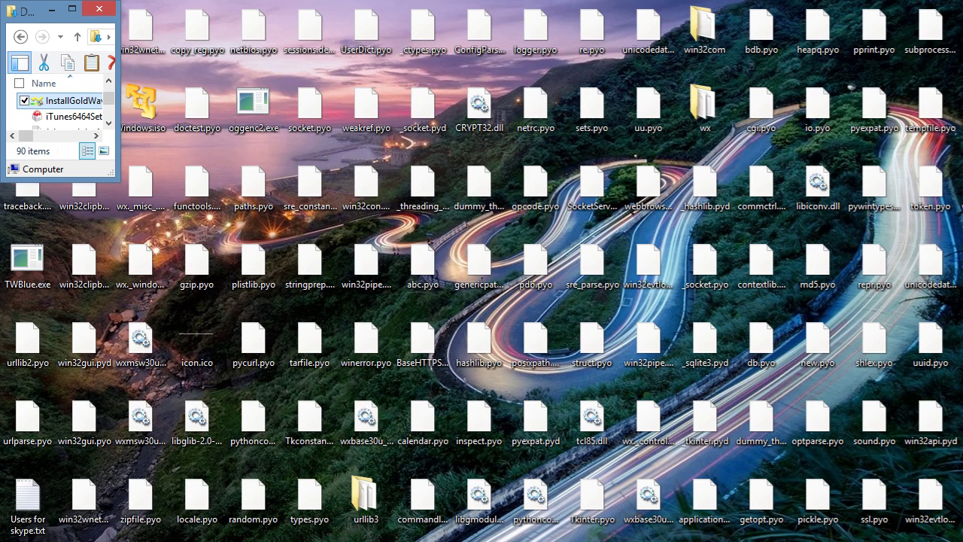
key(alt+F4)
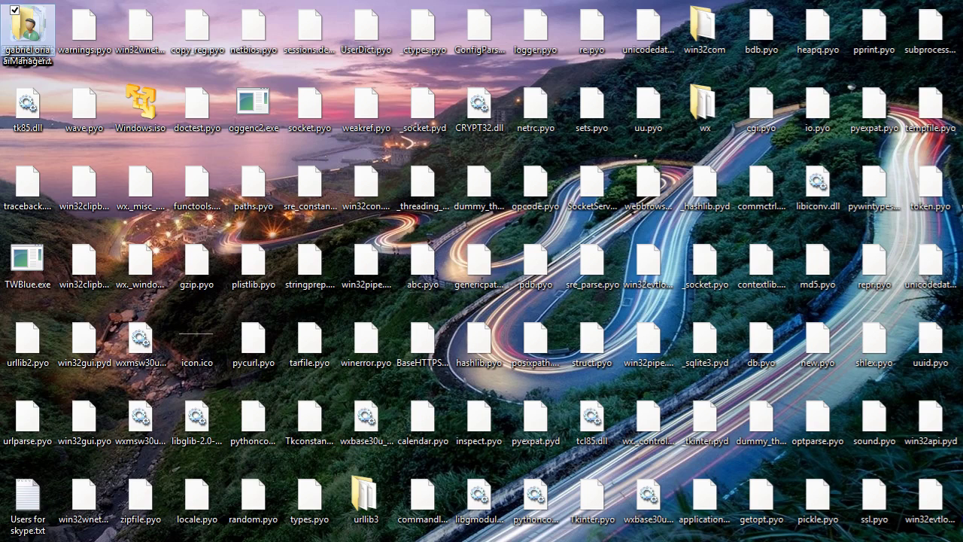
Assign the shortcut key Ctrl+Alt+G to the GoldWave desktop shortcut and grant the administrator permission
key(alt+Tab)
key(alt+Tab)
key(alt+Tab)
key(alt+Tab)
key(alt+Tab)
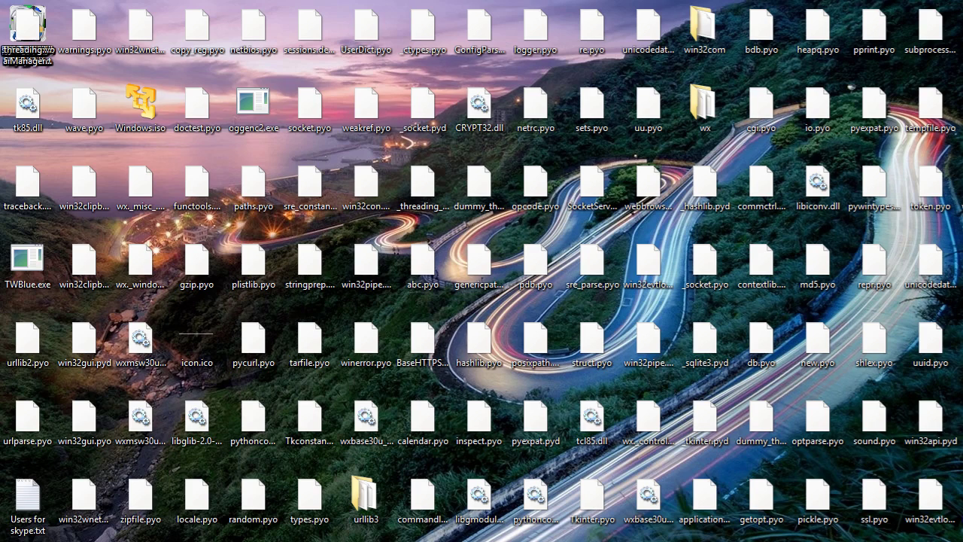
key(alt+Return)
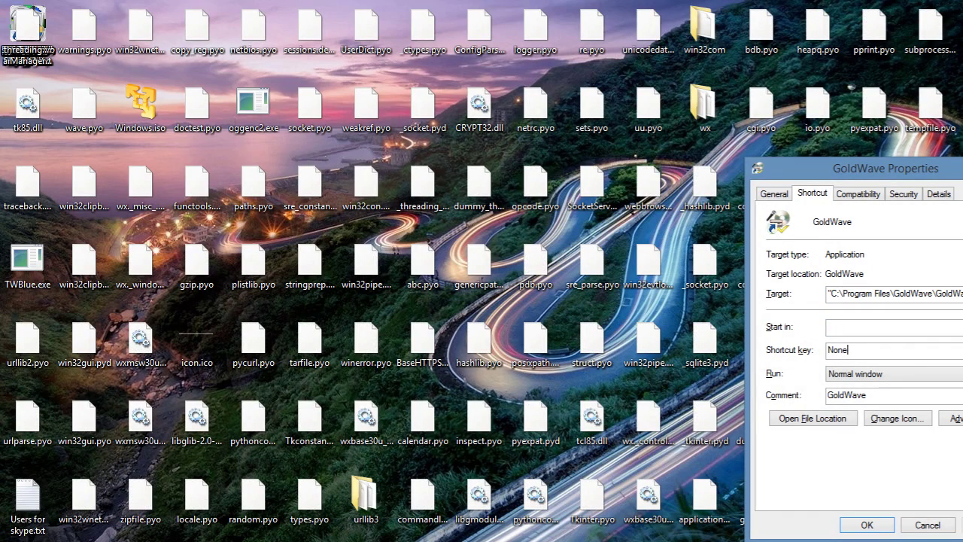
key(ctrl+alt+g)
key(Return)
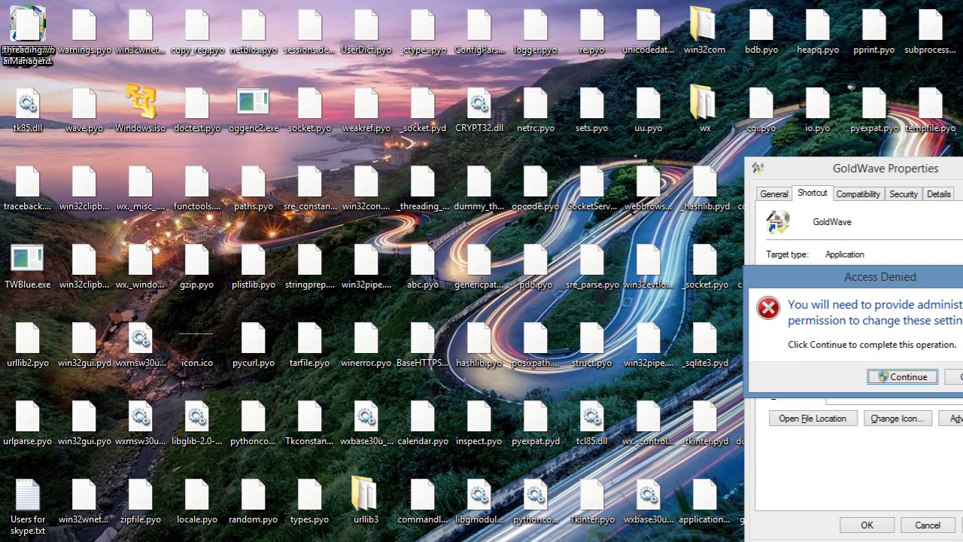
key(Return)
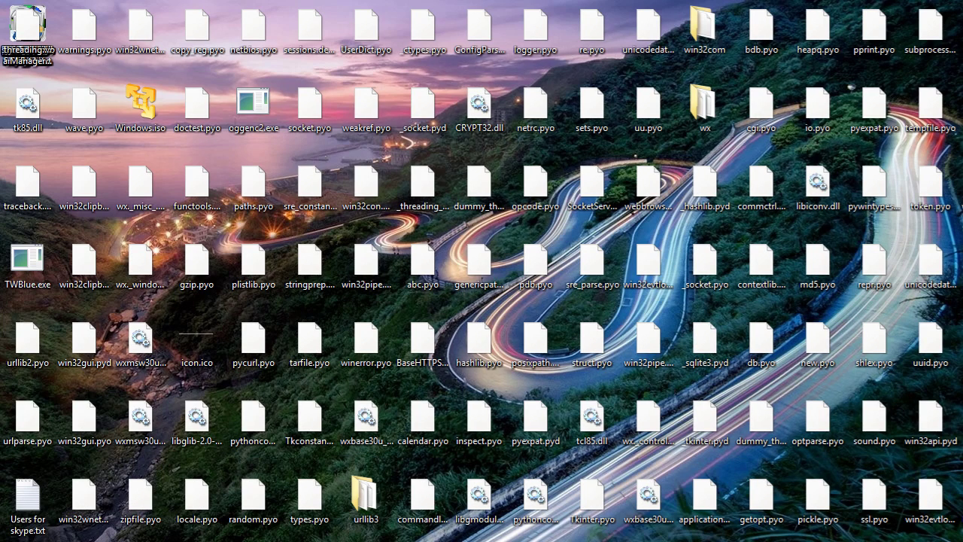
Launch GoldWave through its newly assigned shortcut and look through the open windows for the desktop
key(ctrl+alt+g)
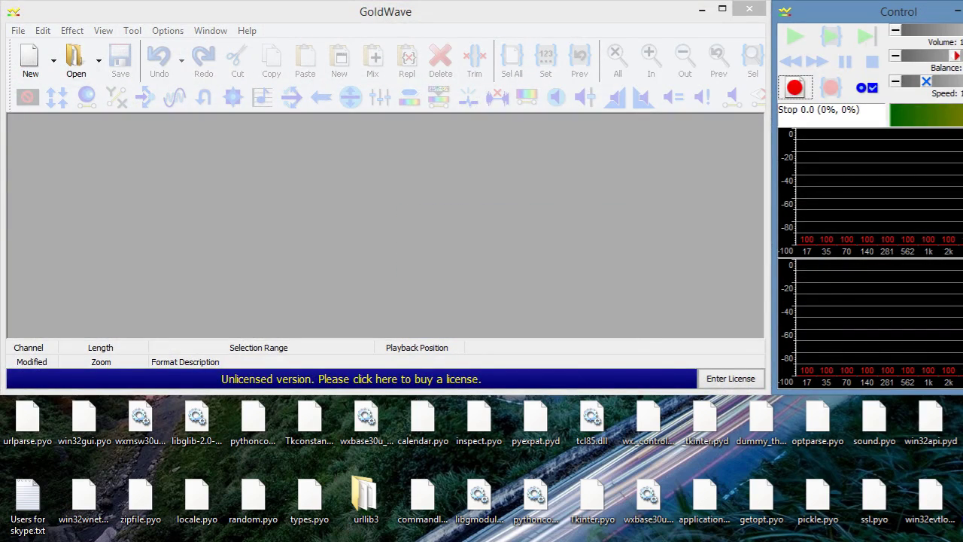
key(super+d)
key(alt+Tab)
key(Tab)
key(Tab)
key(alt+Tab)
key(Tab)
key(Tab)
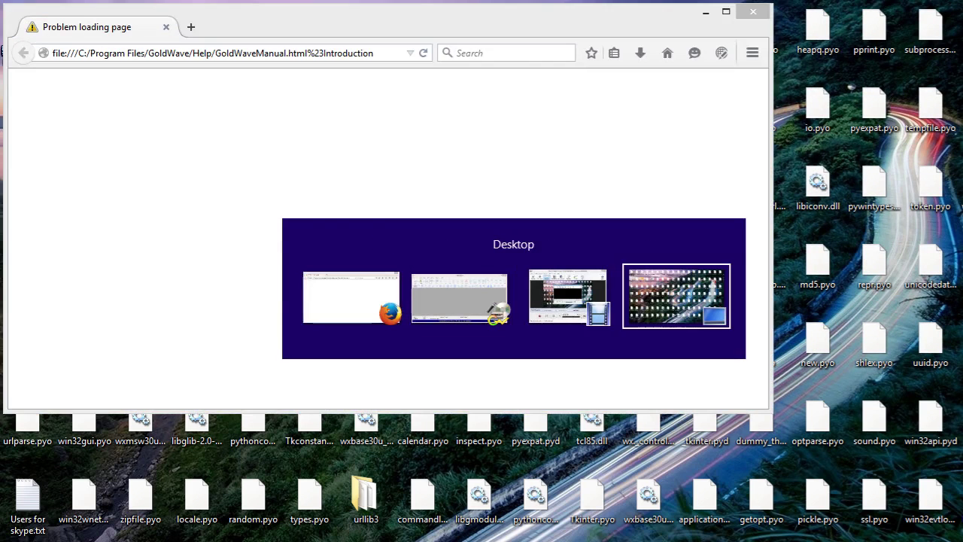
key(Tab)
key(Tab)
key(Tab)
key(Tab)
key(Tab)
key(Tab)
key(Tab)
key(Tab)
key(Tab)
key(Tab)
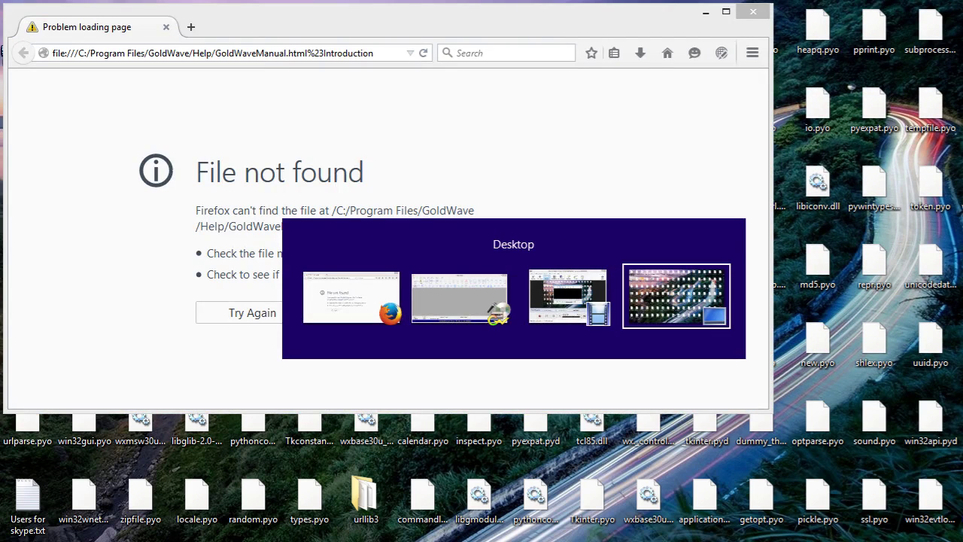
key(Tab)
key(Tab)
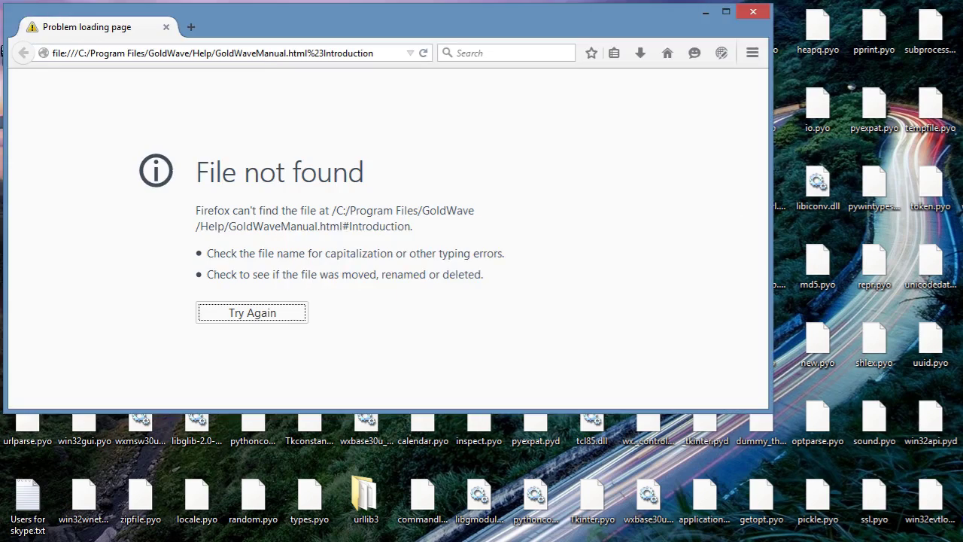
Return to the desktop and open the text file coad.txt in Notepad
key(alt+Tab)
key(Tab)
key(Tab)
key(Tab)
key(Tab)
key(Tab)
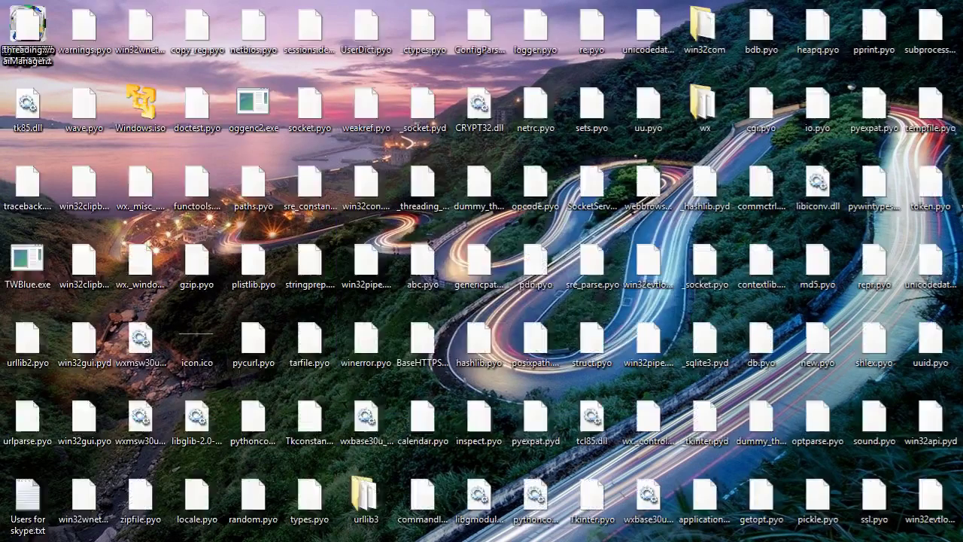
click(28, 31)
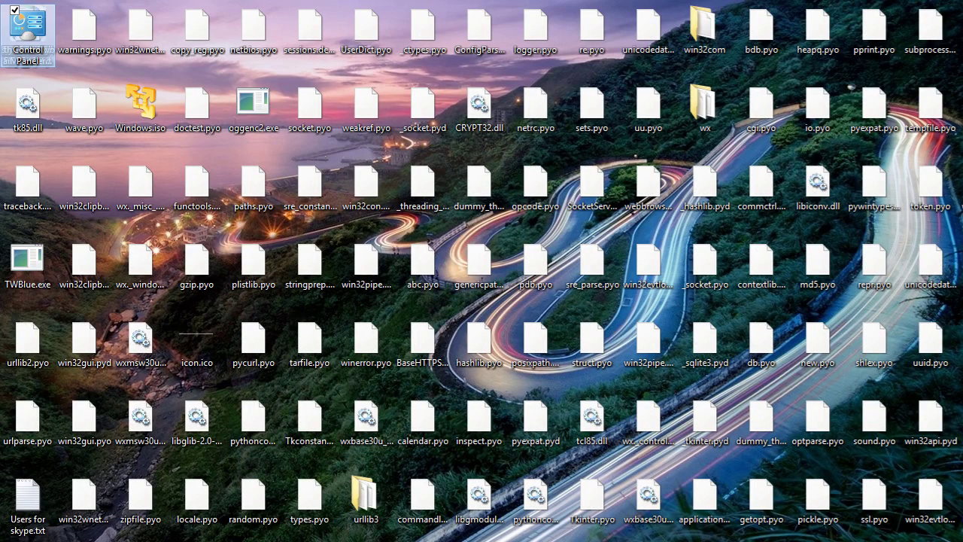
key(Return)
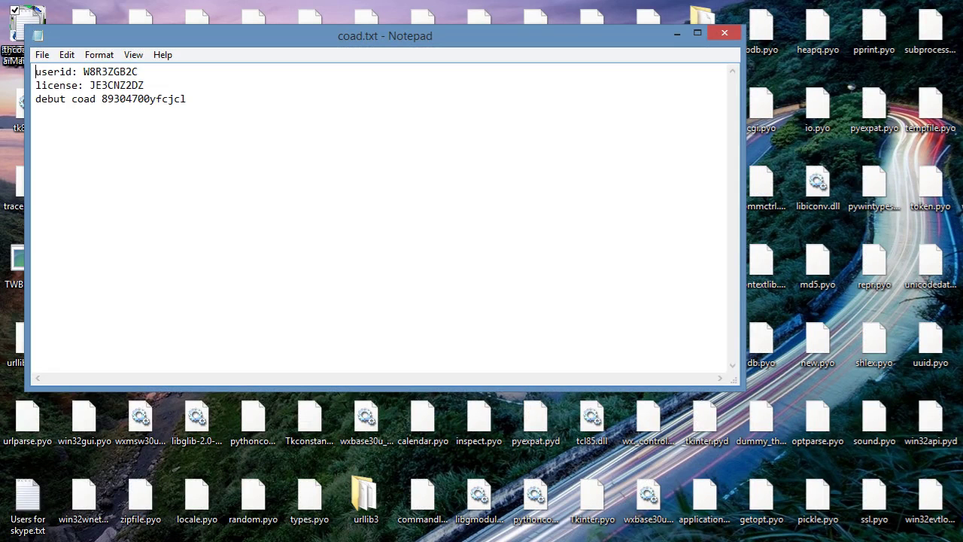
Switch to GoldWave and open the Register License dialog
key(alt+Tab)
key(Tab)
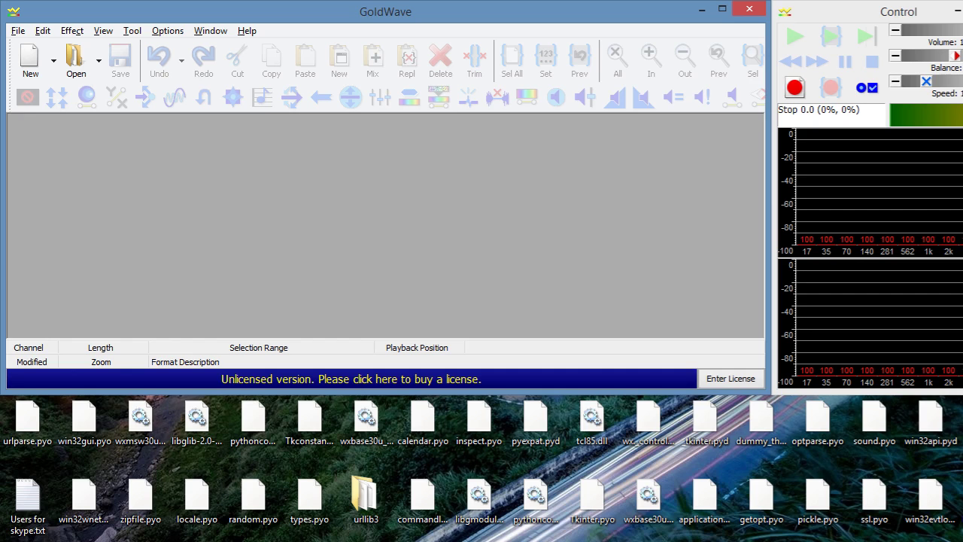
key(alt+o)
key(Down)
key(Down)
key(Down)
key(Down)
key(Down)
key(Down)
key(Down)
key(Down)
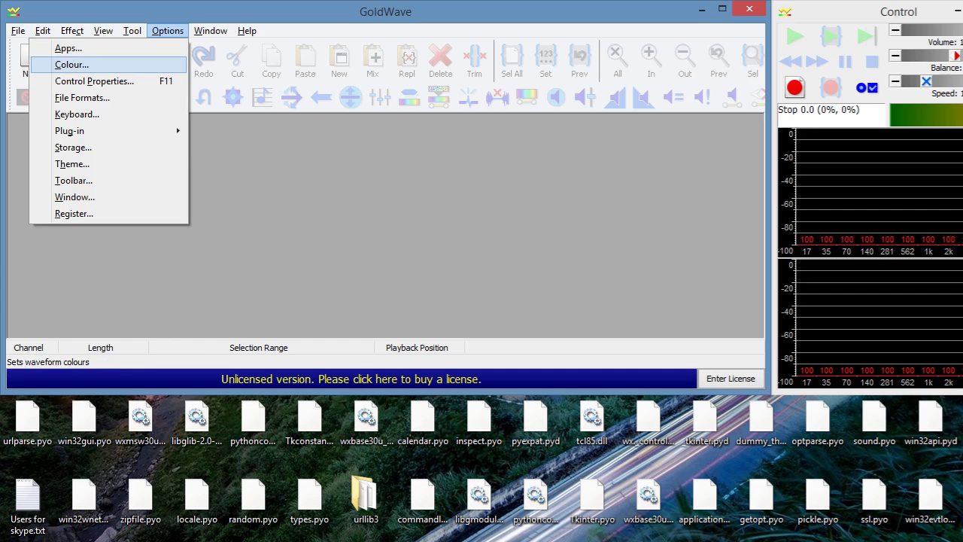
key(Down)
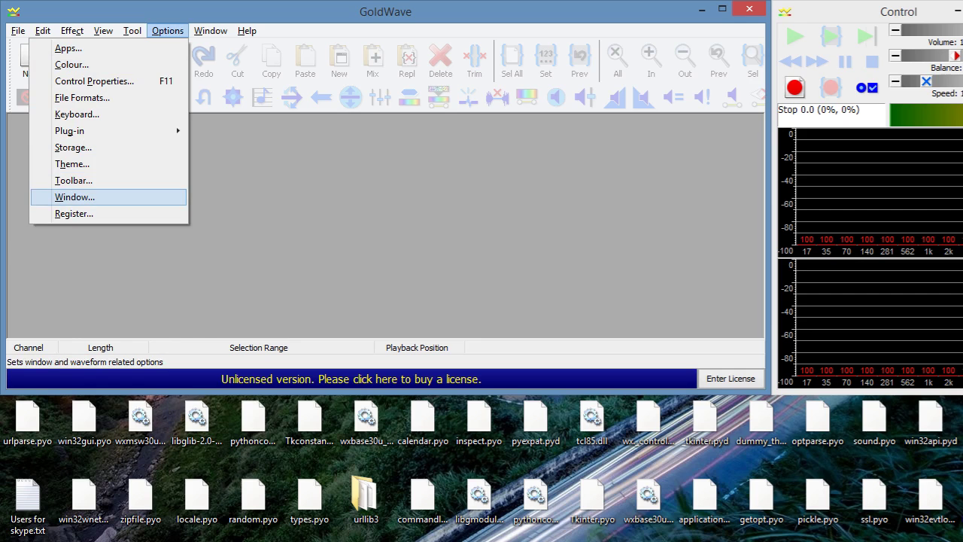
key(Down)
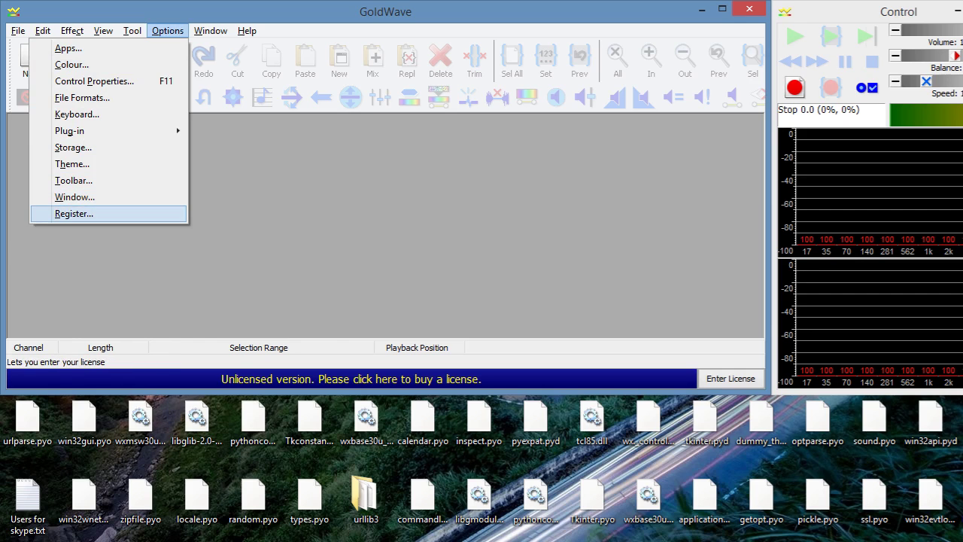
key(Return)
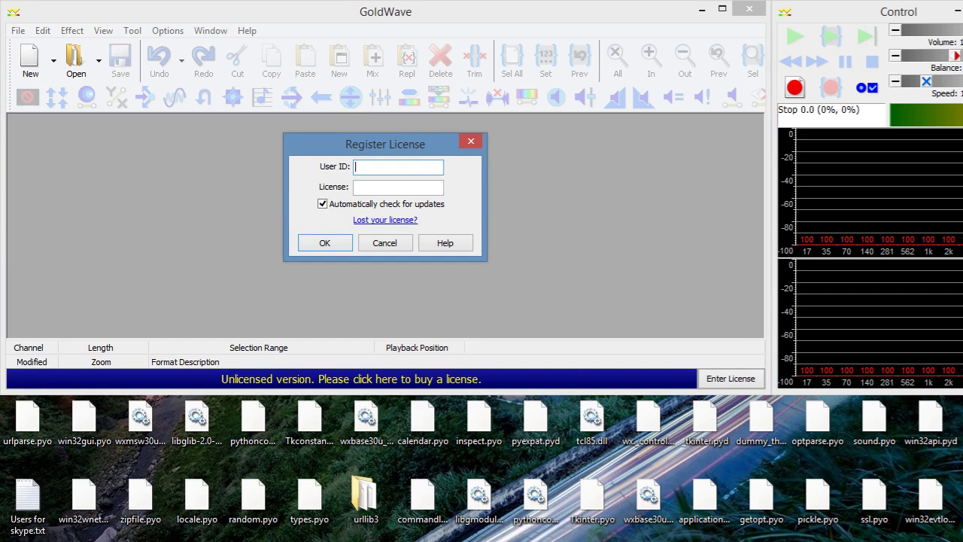
Copy the user ID from coad.txt in Notepad and paste it into GoldWave's User ID field
key(alt+Tab)
key(alt+Tab)
key(alt+Tab)
key(alt+Tab)
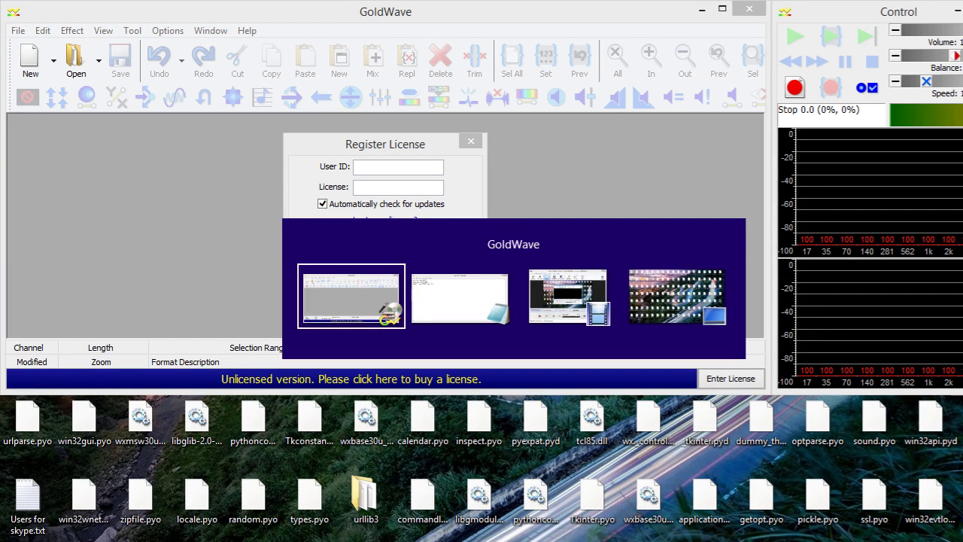
key(alt+Tab)
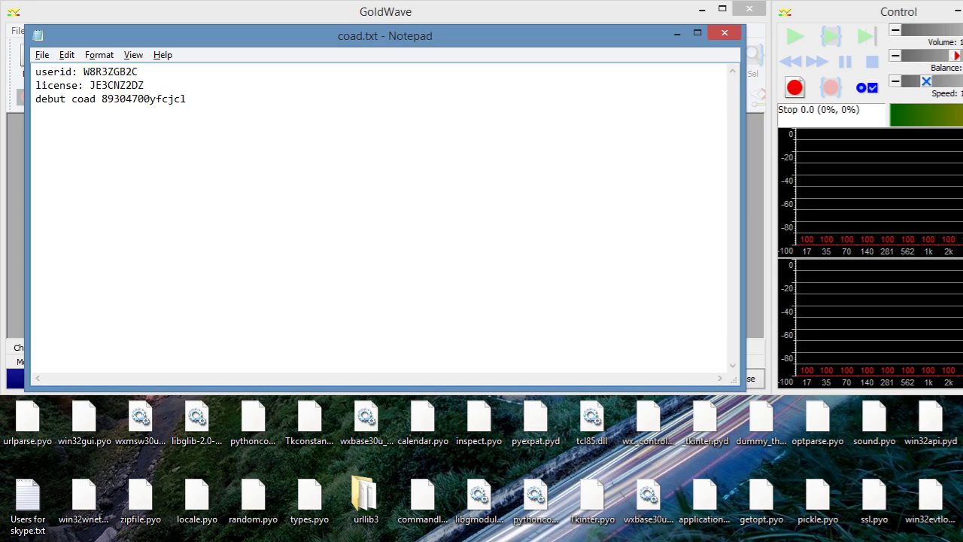
drag(83, 71, 139, 71)
key(ctrl+c)
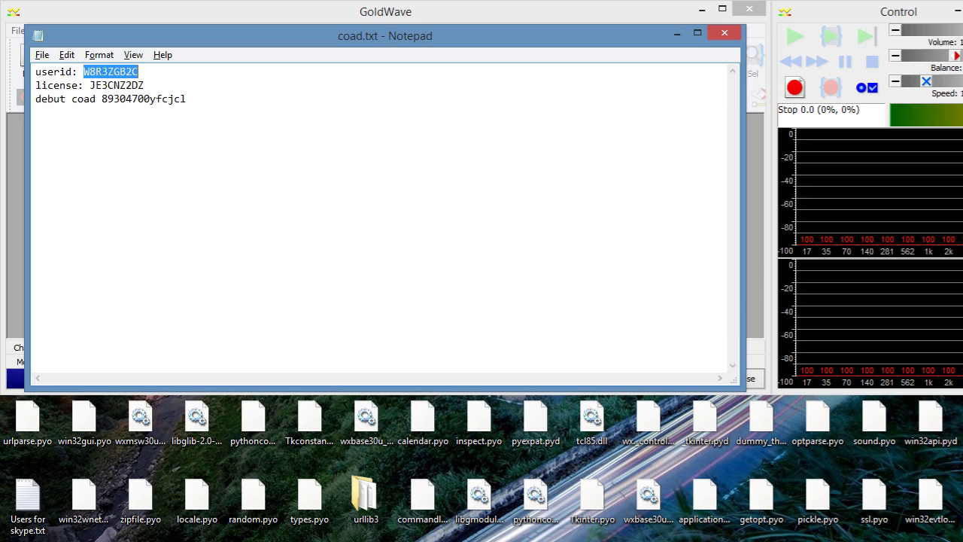
key(alt+Tab)
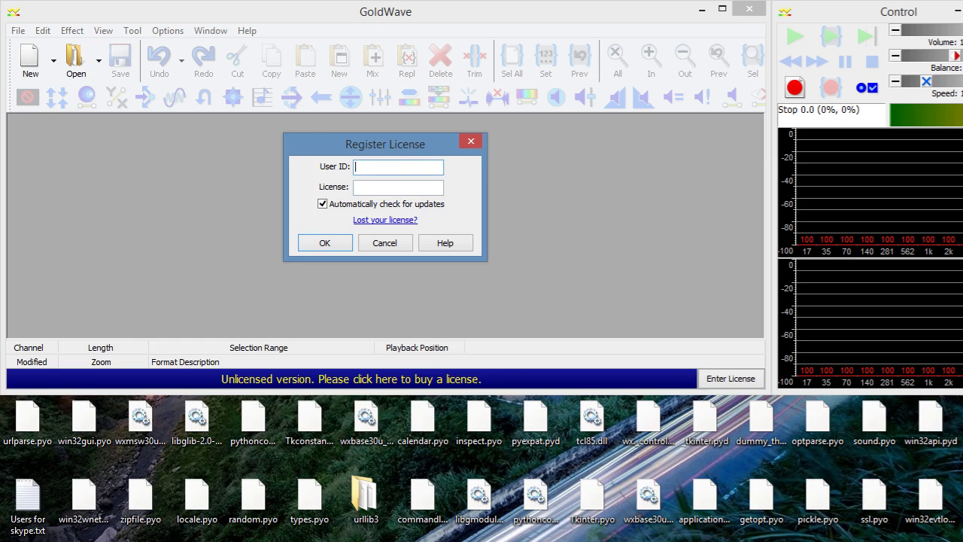
key(ctrl+v)
Copy the license code from coad.txt in Notepad and paste it into GoldWave's License field
key(alt+Tab)
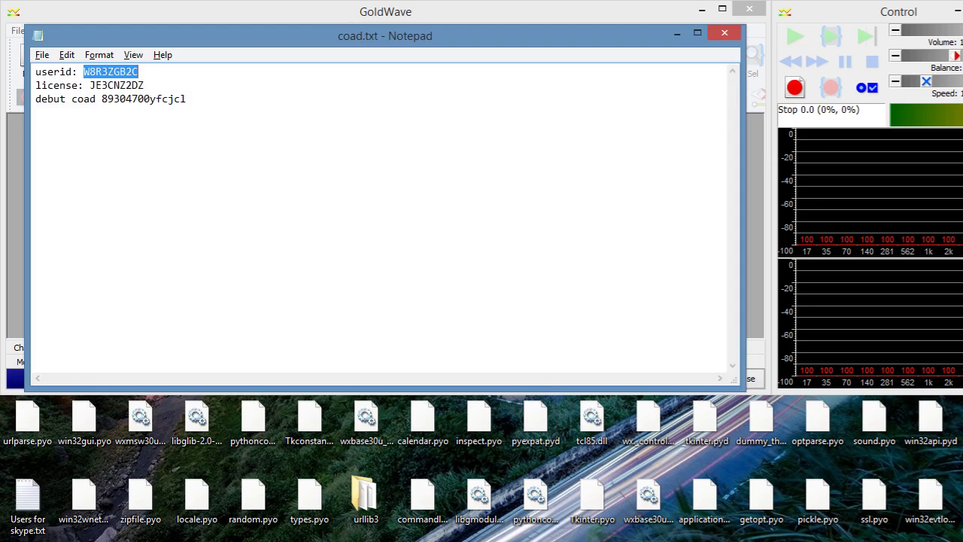
click(143, 85)
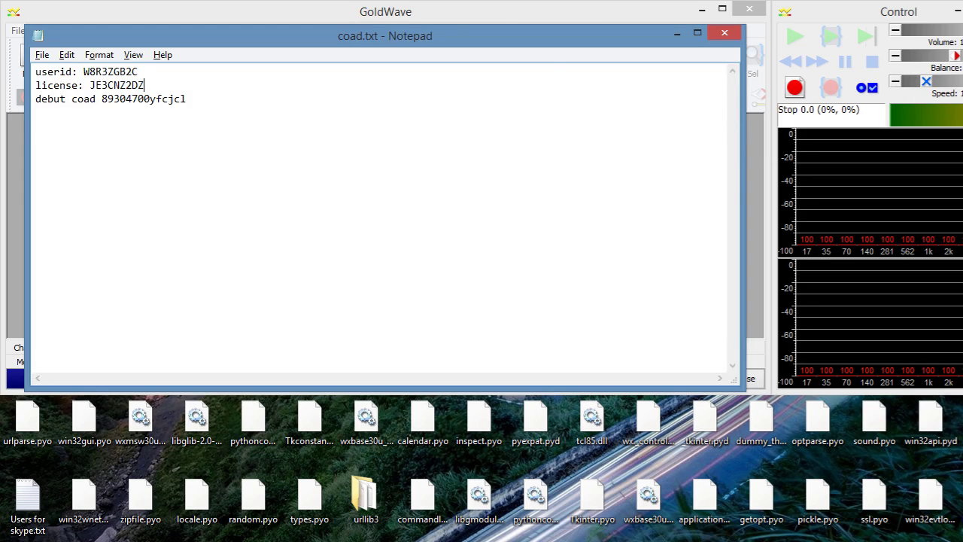
key(ctrl+shift+Left)
key(ctrl+c)
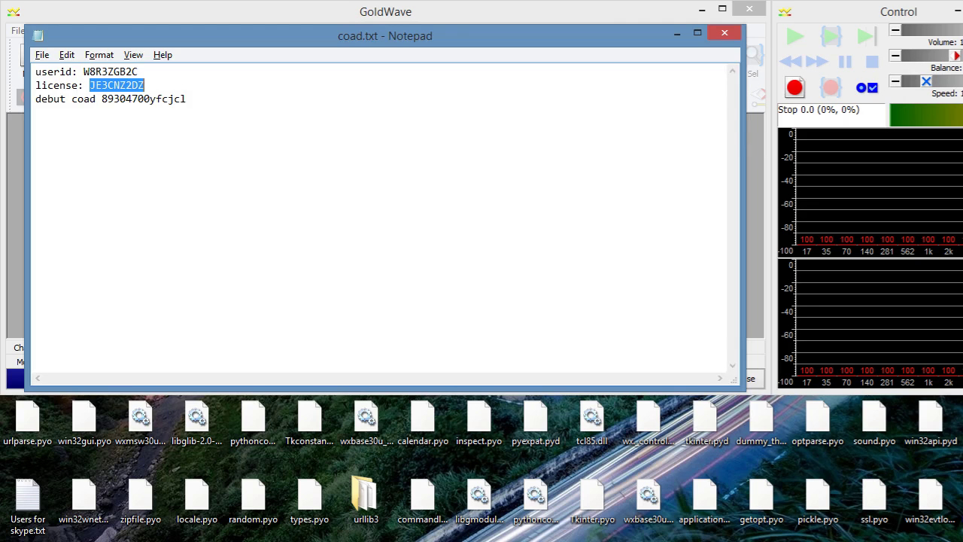
key(alt+Tab)
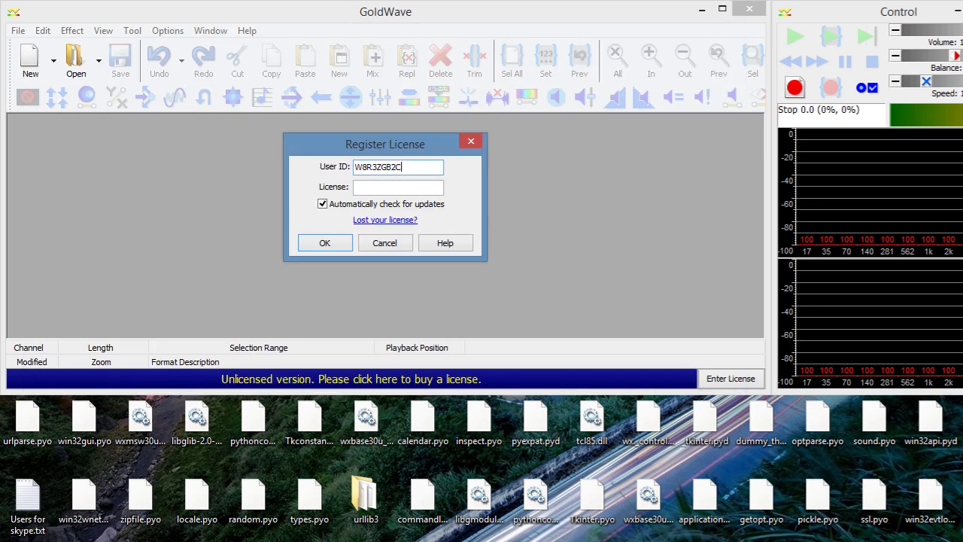
key(ctrl+v)
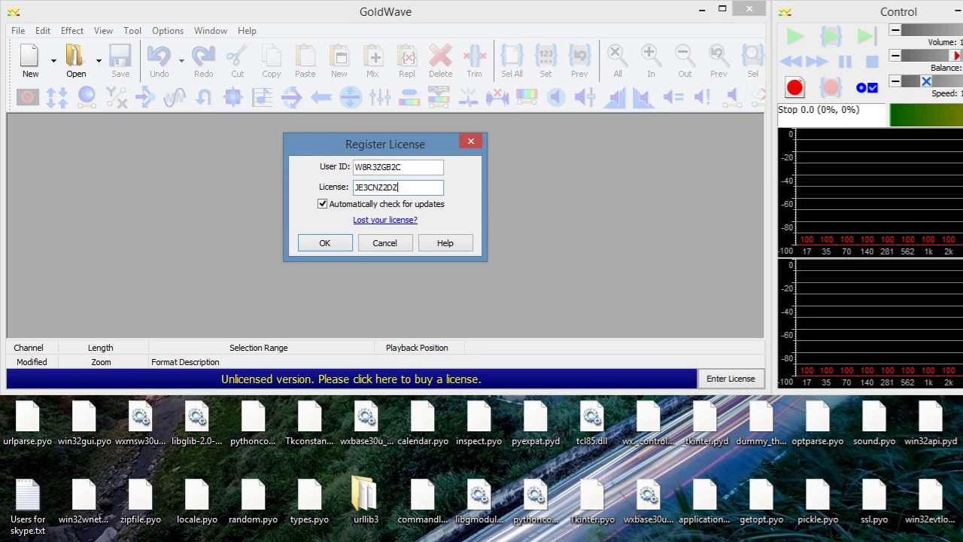
Submit the GoldWave license registration with automatic update checks enabled and dismiss the messages that follow
key(shift+Tab)
key(Tab)
key(Tab)
key(Tab)
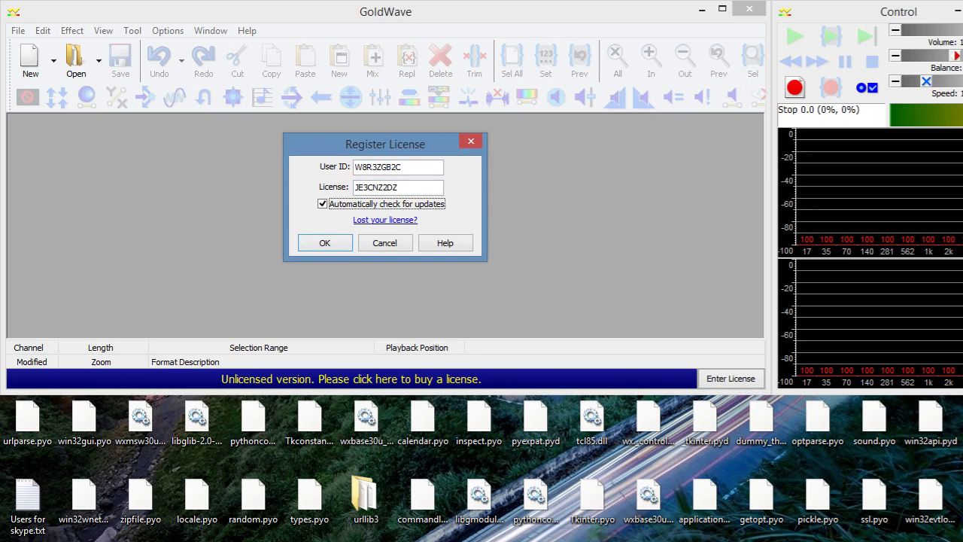
key(Return)
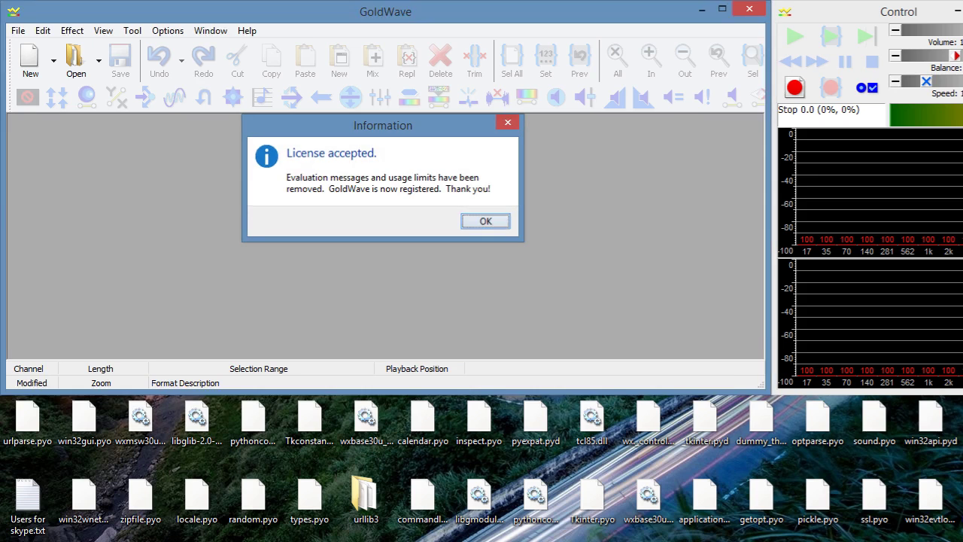
key(Return)
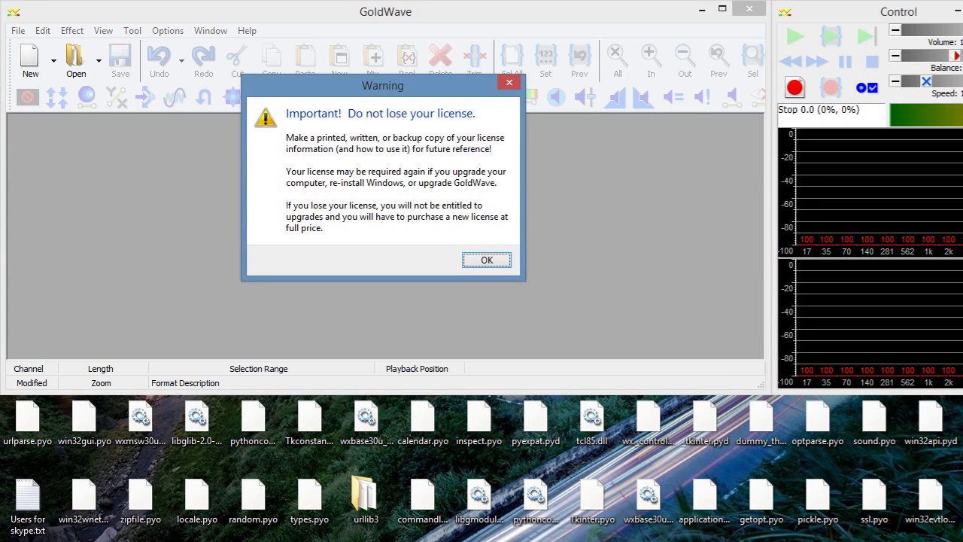
key(Return)
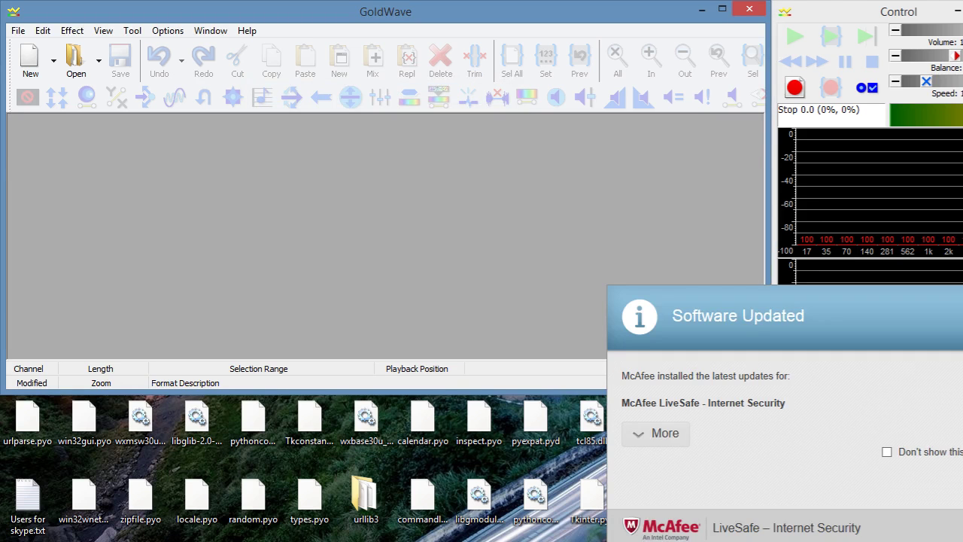
Cycle through the open windows, including coad.txt in Notepad, and return to the desktop
key(super+d)
key(alt+Tab)
key(super+d)
key(alt+Tab)
key(alt+Tab)
key(alt+shift+Tab)
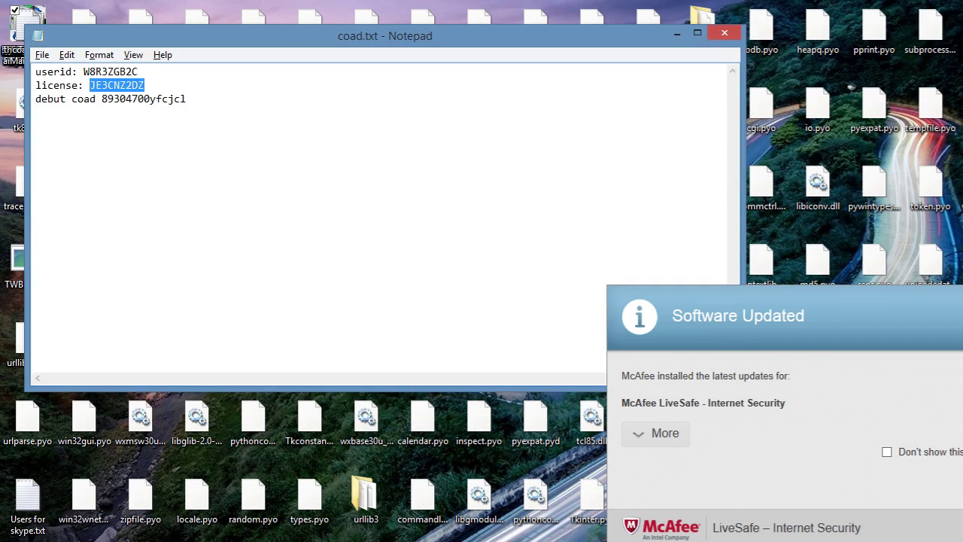
key(super+d)
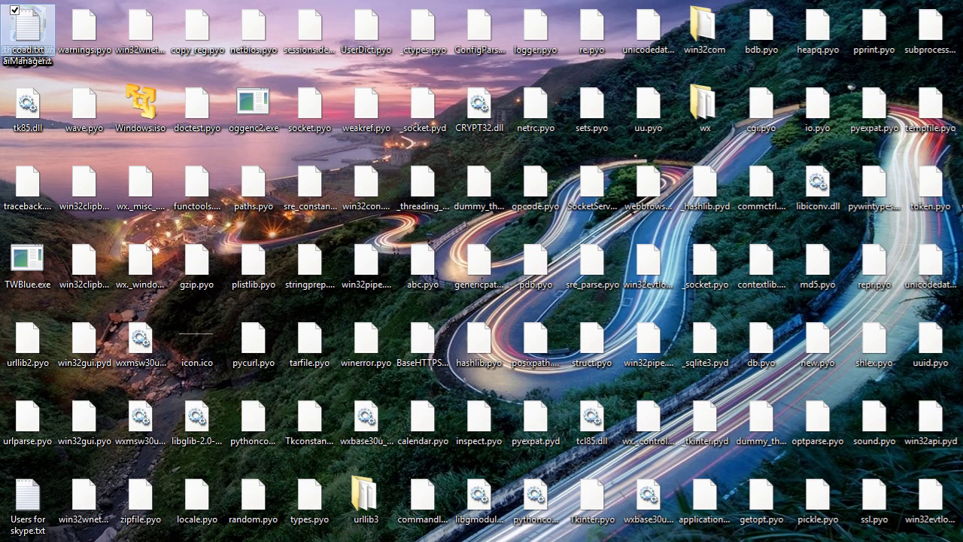
Look through the overlapping icons stacked on the desktop, starting from the Recycle Bin, and refresh the desktop
click(253, 497)
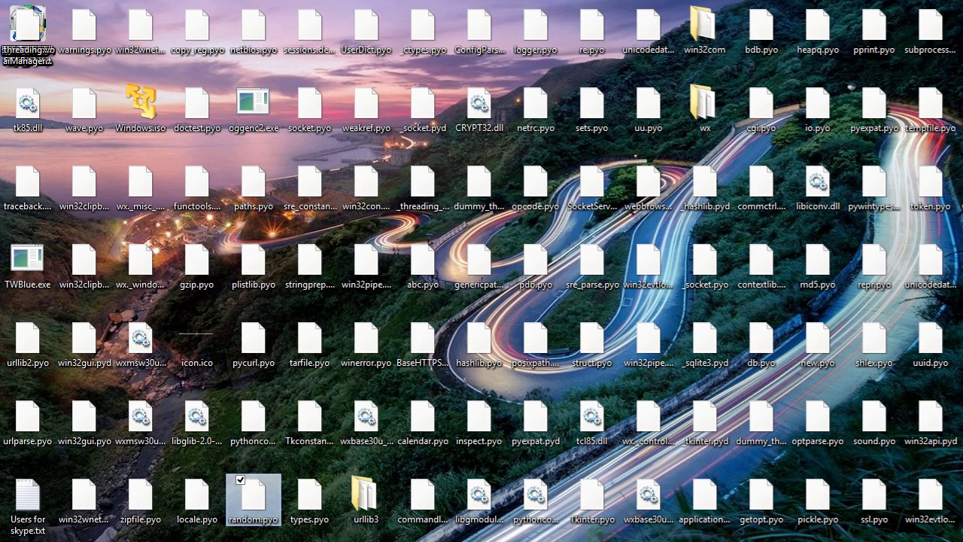
click(28, 31)
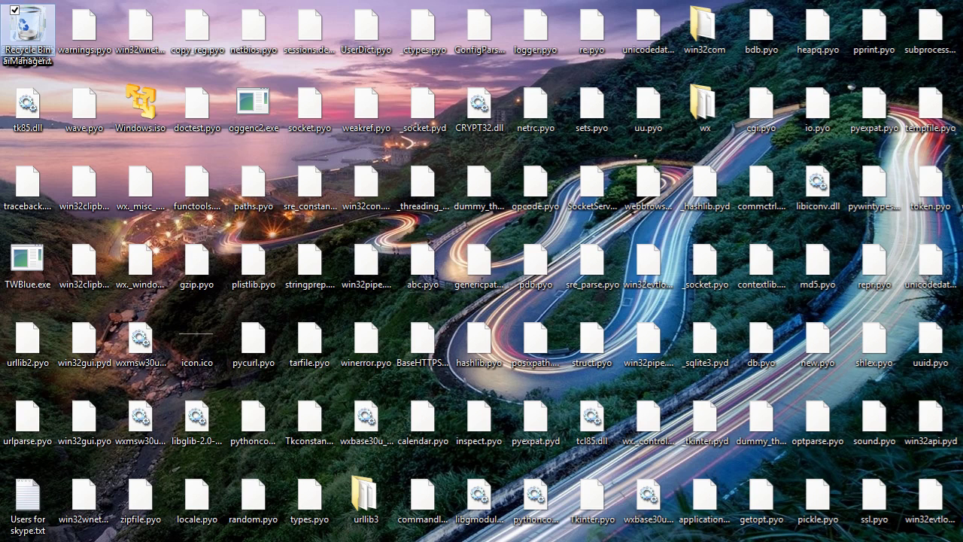
key(Menu)
key(Escape)
key(Down)
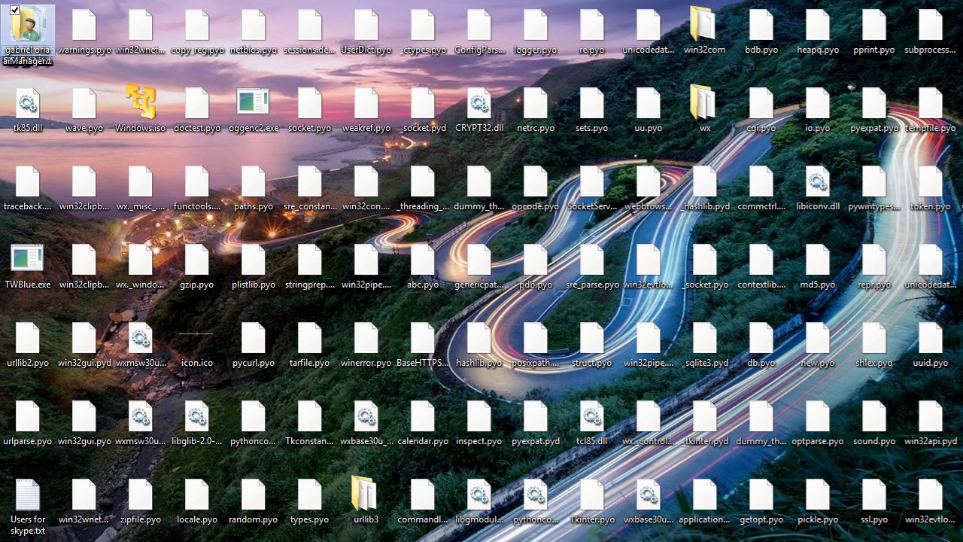
key(Down)
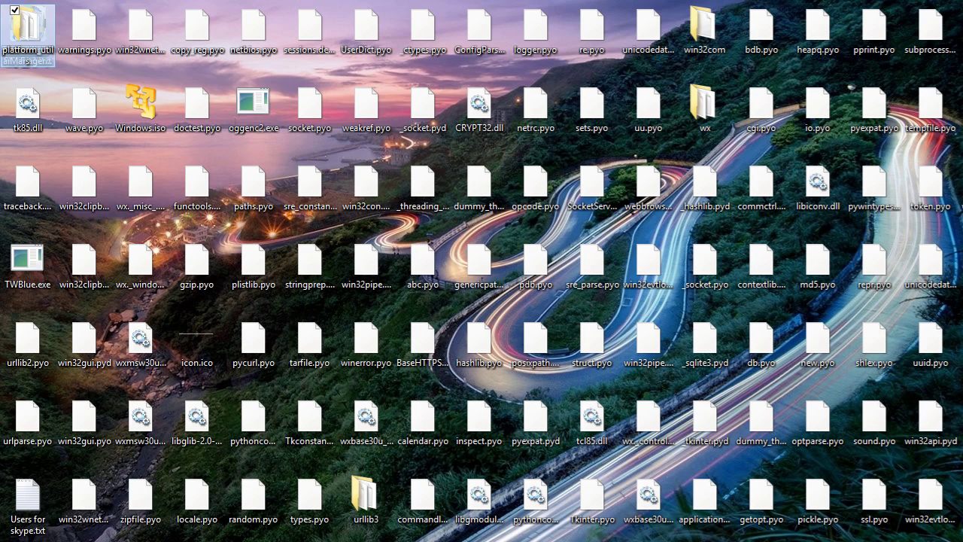
key(Up)
key(Down)
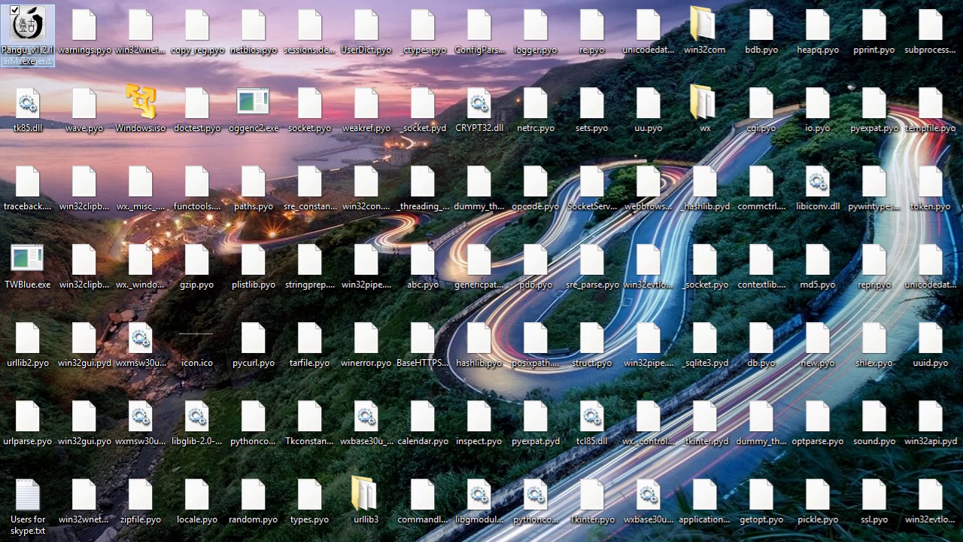
key(Down)
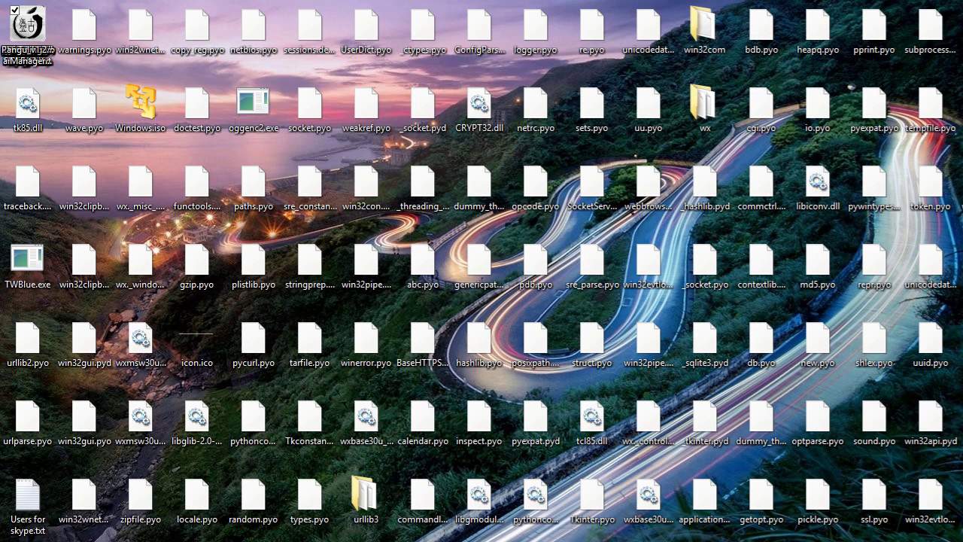
key(alt+Tab)
key(alt+Tab)
key(alt+Tab)
key(F5)
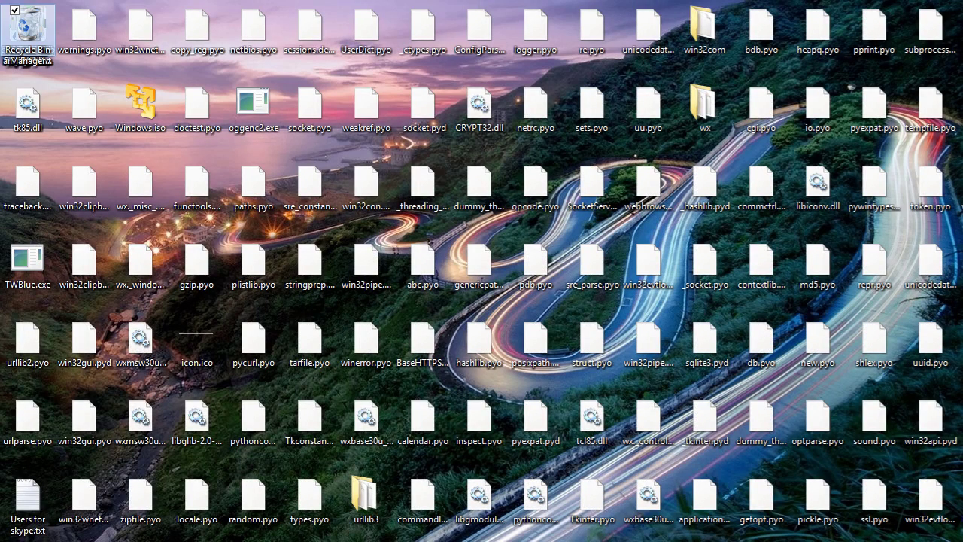
key(Menu)
key(Escape)
Try to permanently delete Pangu_v1.2.1.exe from the desktop
click(254, 184)
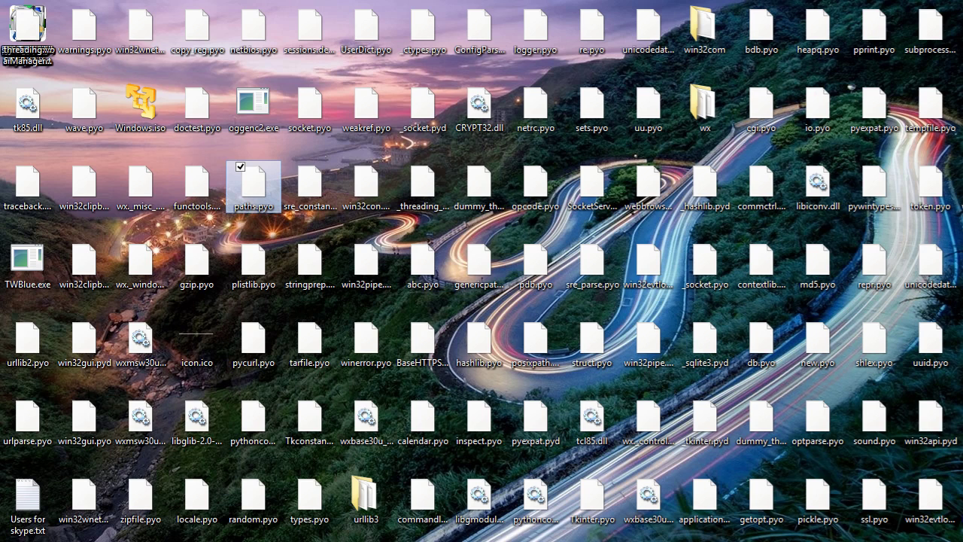
click(27, 29)
key(shift+Delete)
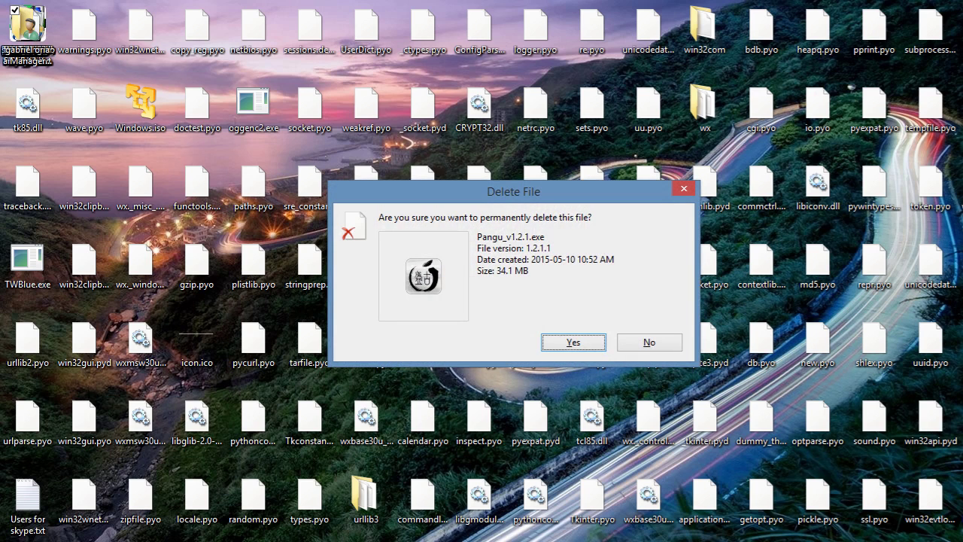
key(Right)
key(Left)
key(Right)
key(Return)
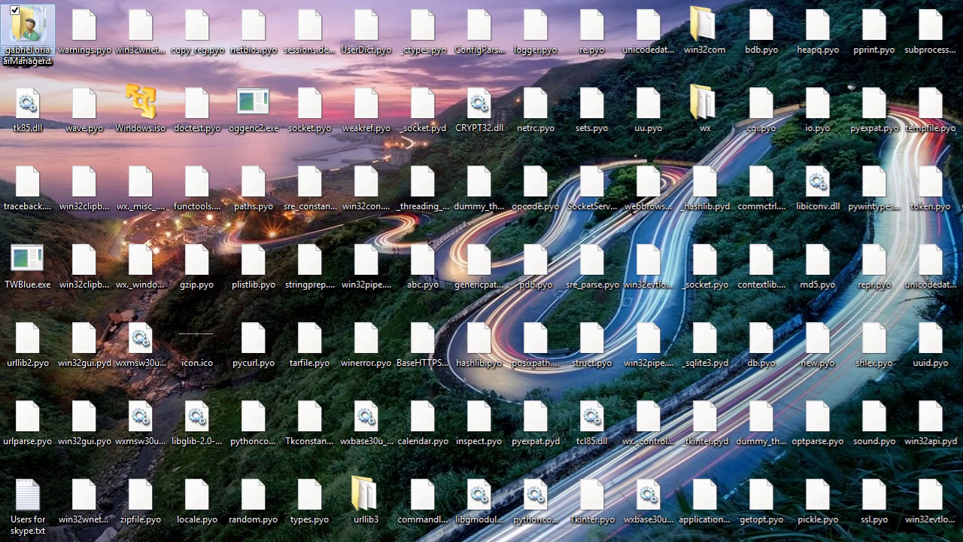